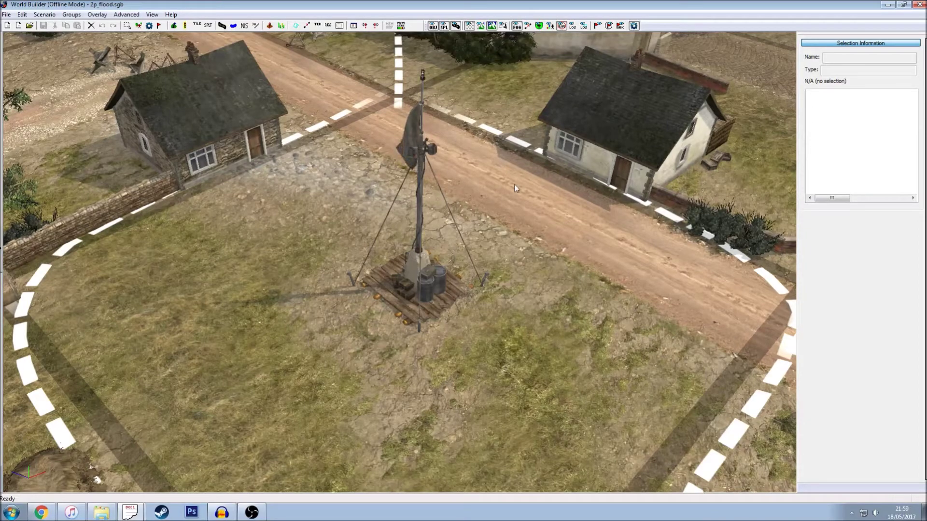
- Turn off the fog display so the red boundary and surrounding trees show clearly
scroll(419, 358, down, 3)
key(Right)
key(Up)
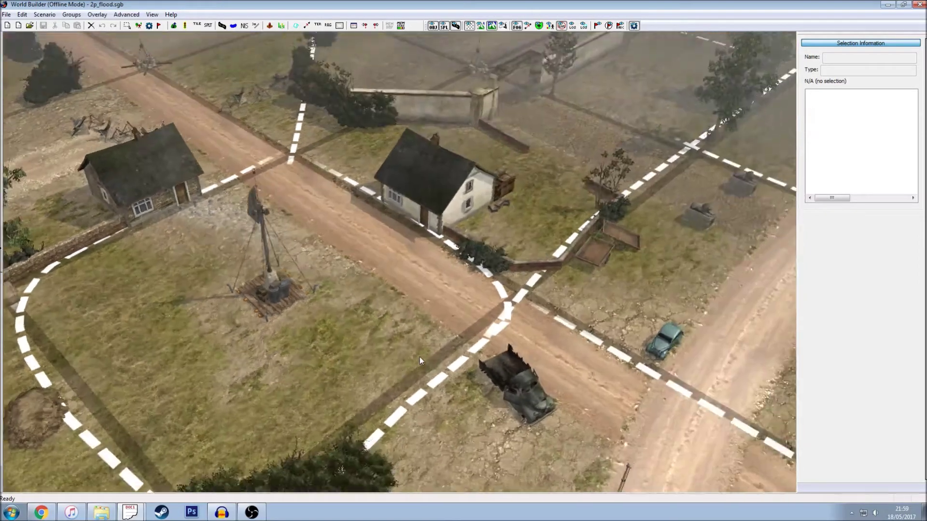
key(Up)
scroll(416, 224, up, 4)
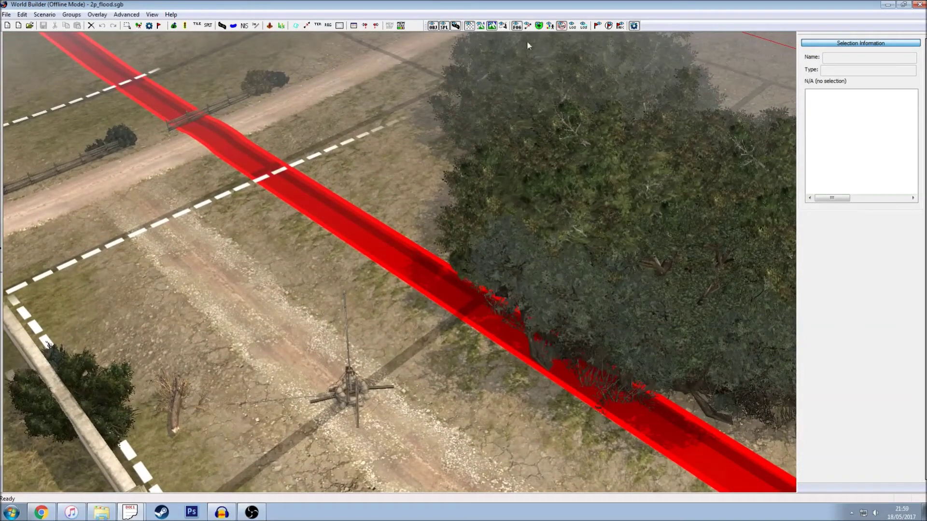
click(516, 26)
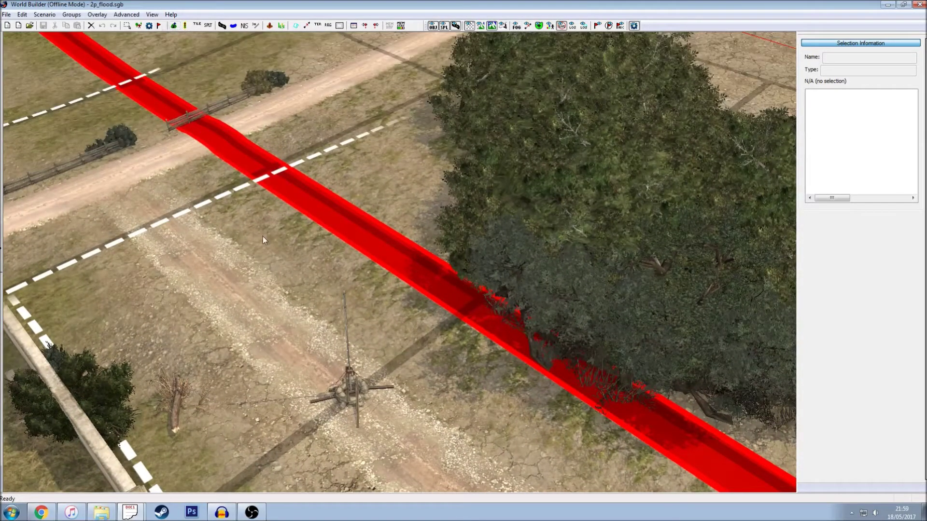
- Look over the map's roads, territory lines, flooded areas and the red boundary around them
scroll(263, 236, down, 2)
key(Left)
key(Up)
key(Down)
key(Left)
key(Down)
scroll(196, 239, down, 3)
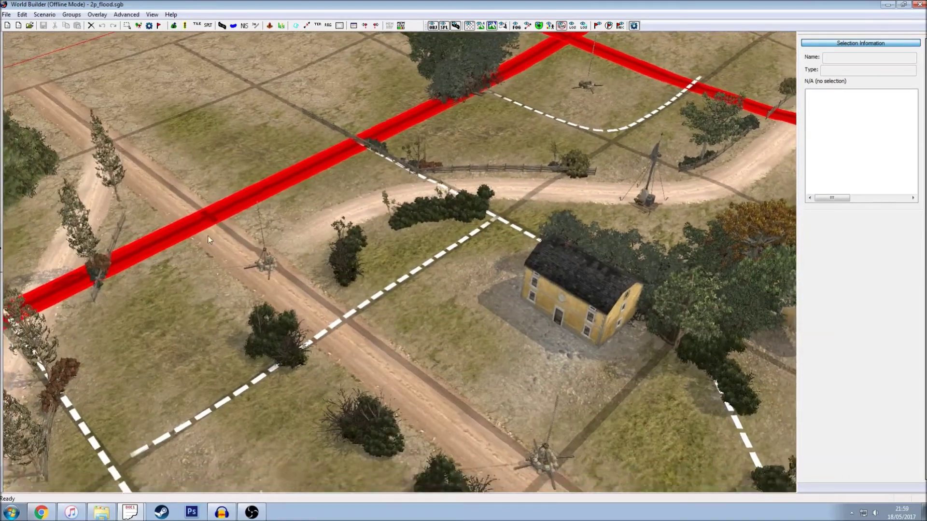
key(Down)
scroll(317, 212, down, 3)
key(Down)
key(Right)
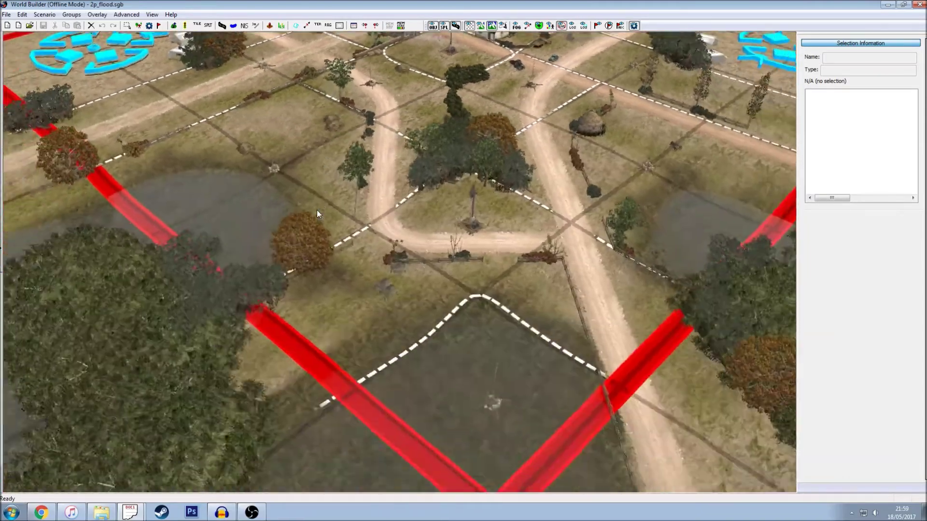
key(Up)
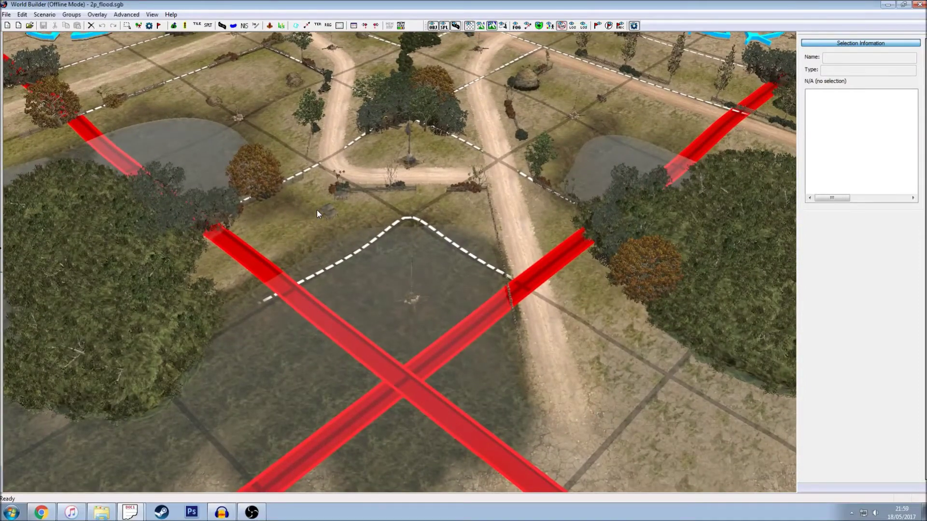
key(Up)
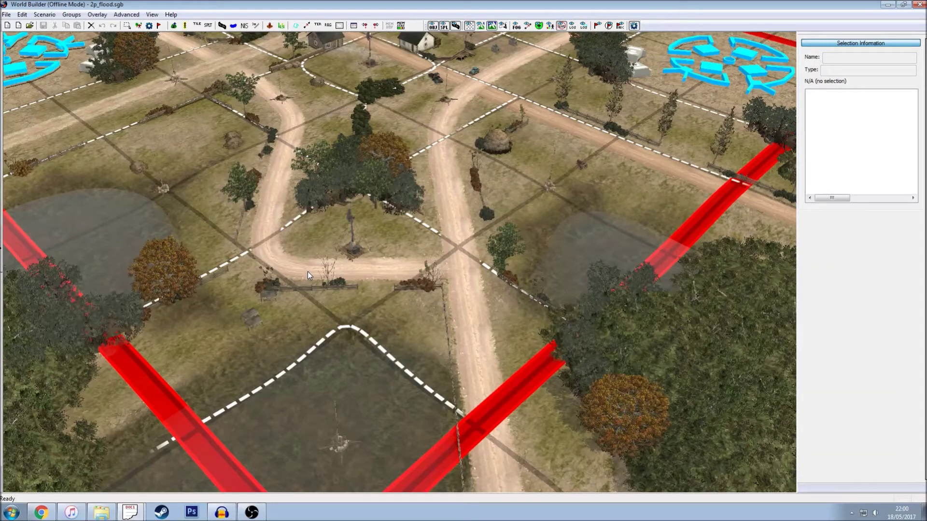
- Examine the opposite end of the map beyond the houses, including where the road and fence cross the red boundary
key(Down)
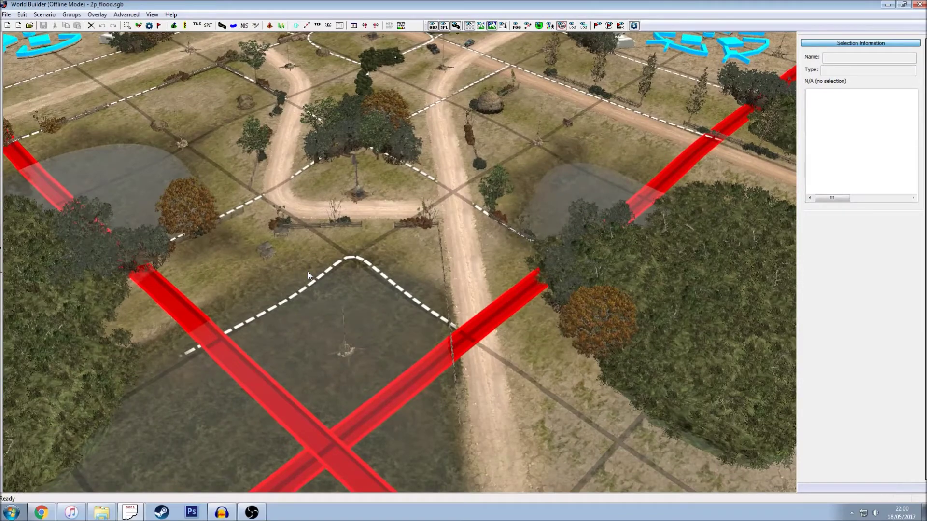
key(Up)
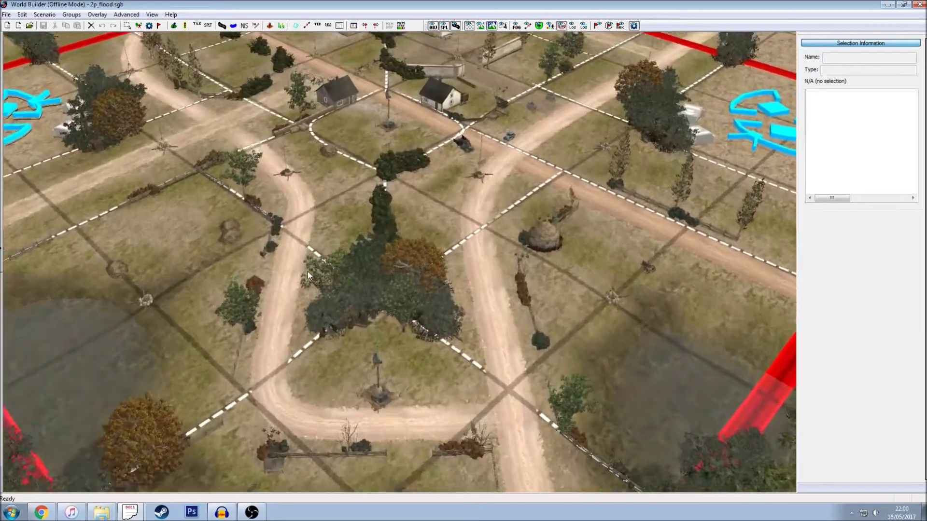
key(Up)
key(Up)
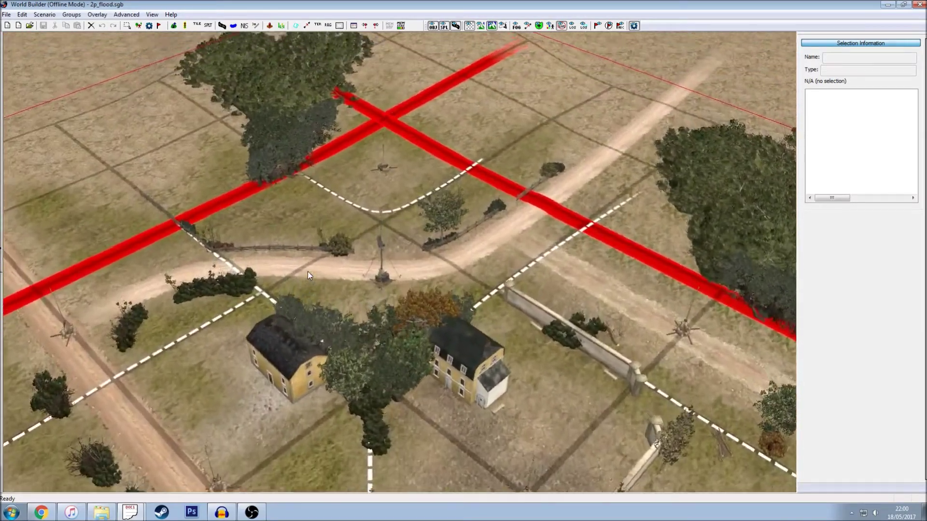
key(Up)
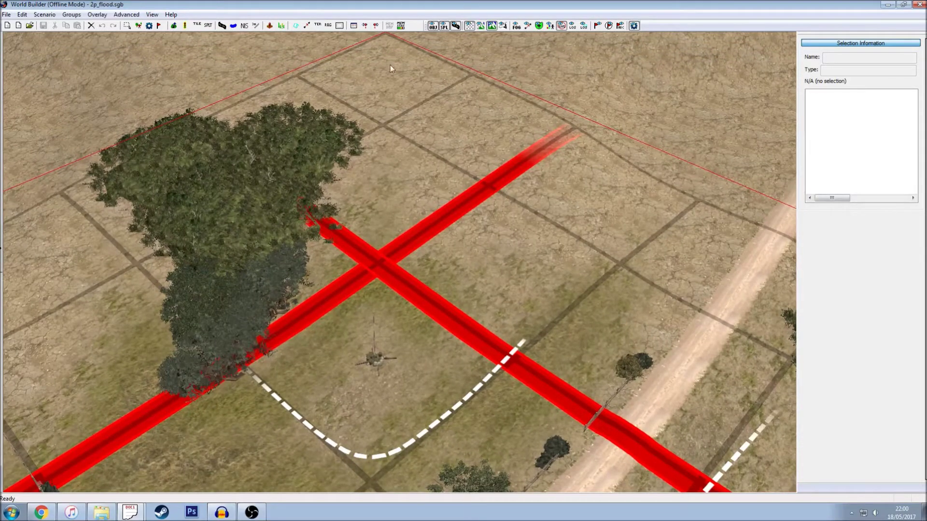
key(Down)
key(Down)
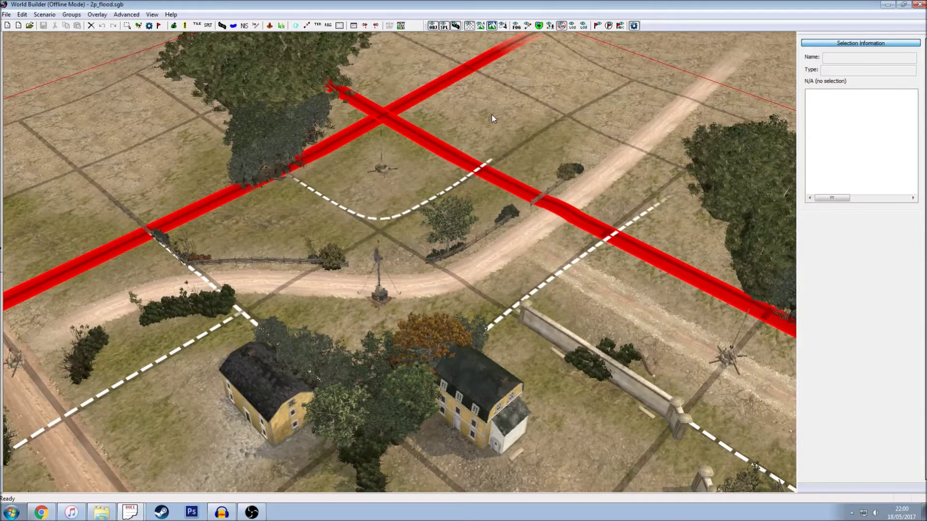
scroll(491, 120, up, 5)
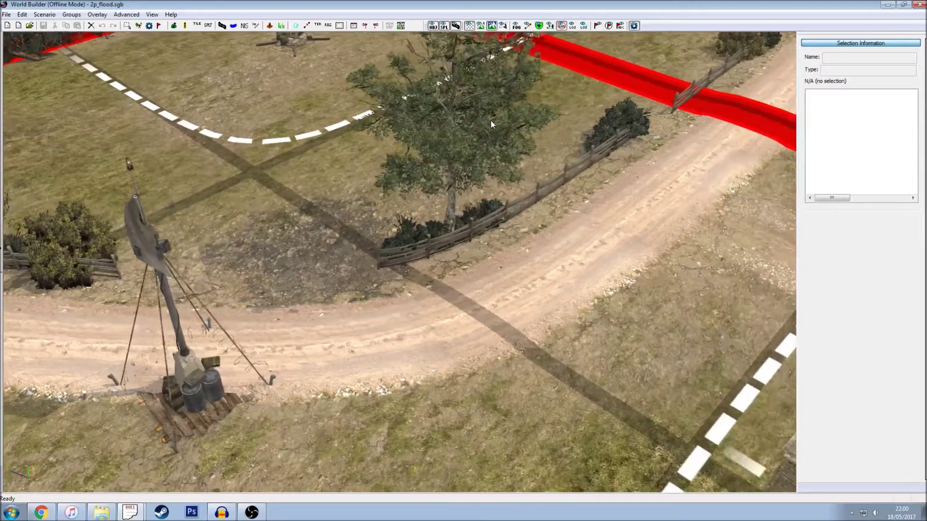
scroll(488, 182, up, 4)
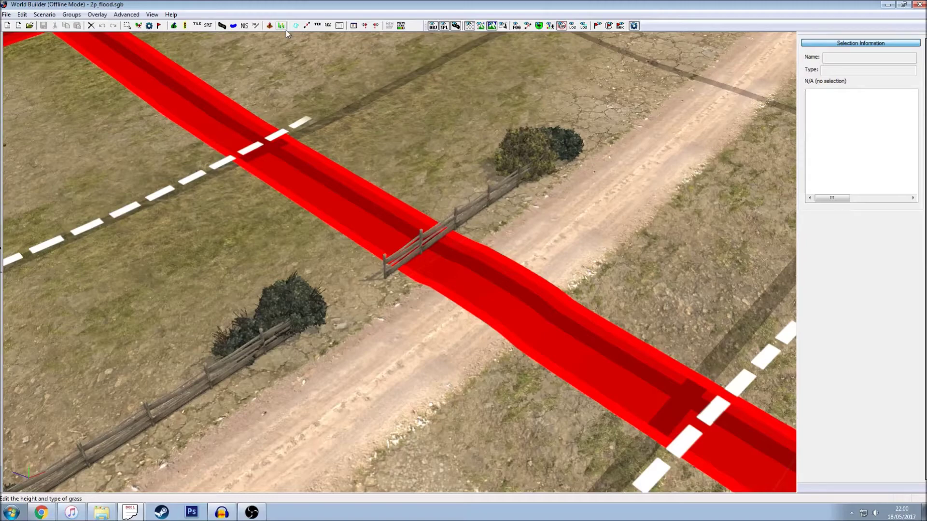
- Inspect the terrain outside the red boundary and the dirt road running past the cyan base
key(Left)
key(Down)
scroll(416, 258, down, 8)
key(Left)
key(Down)
key(Down)
key(Right)
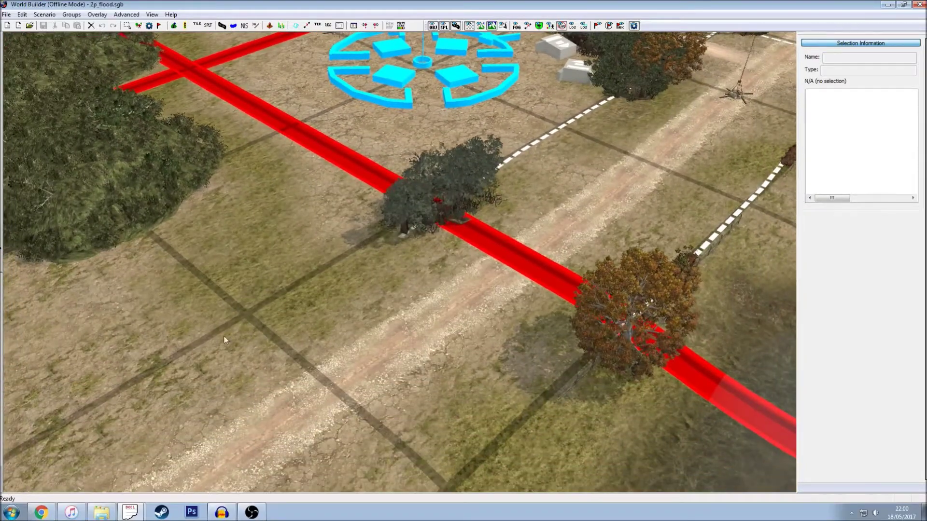
key(Right)
key(Up)
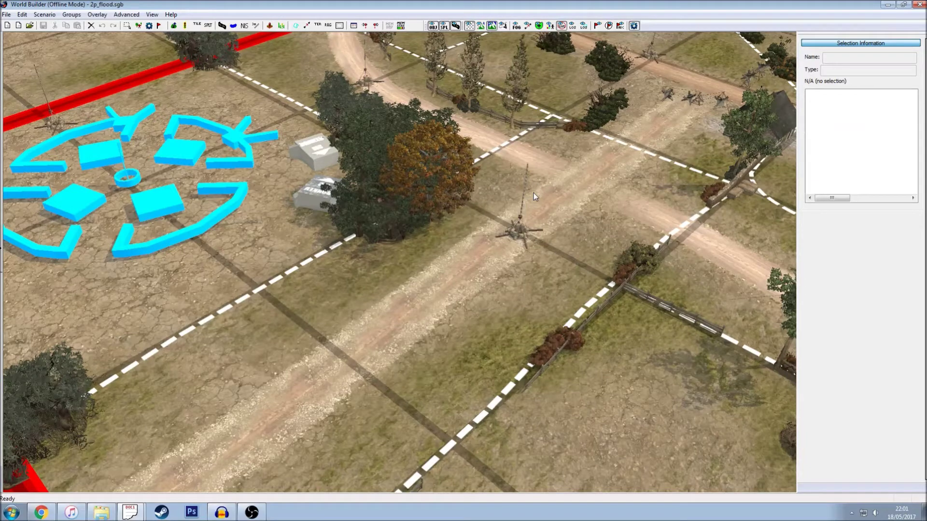
right_drag(534, 193, 344, 54)
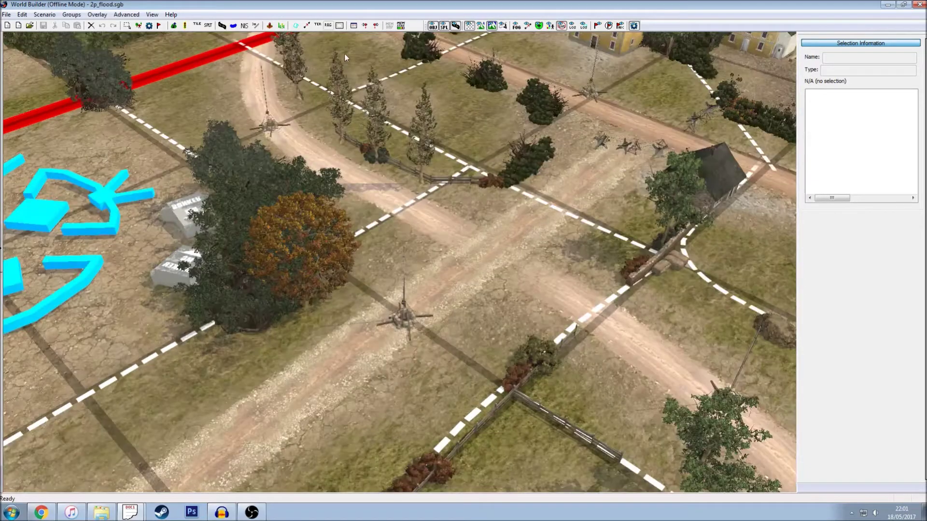
- Start interactivity painting with Interactivity Stage 1 and a brush size of 64
click(340, 26)
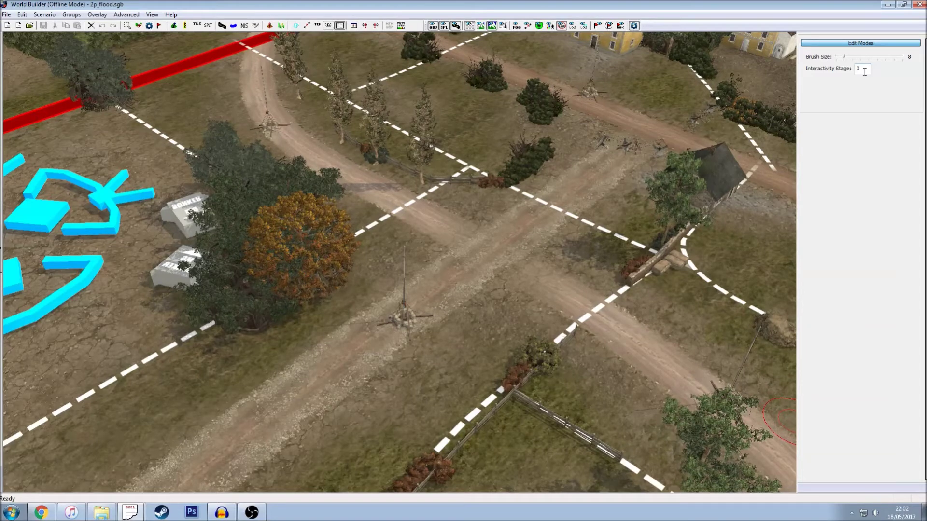
key(BackSpace)
text(1)
drag(841, 57, 903, 56)
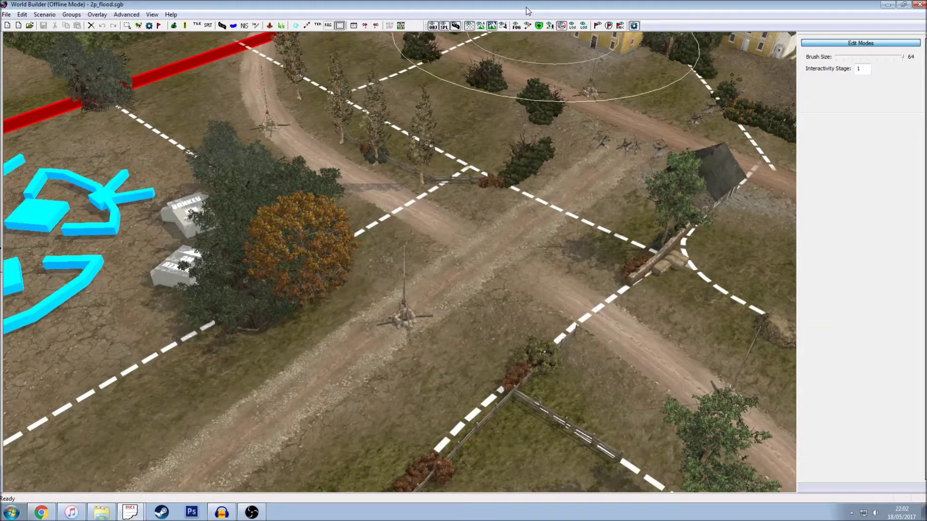
- Paint stage 1 interactivity between the red boundary and map edge, from the dirt road's end into the flooded forest
key(Down)
key(Left)
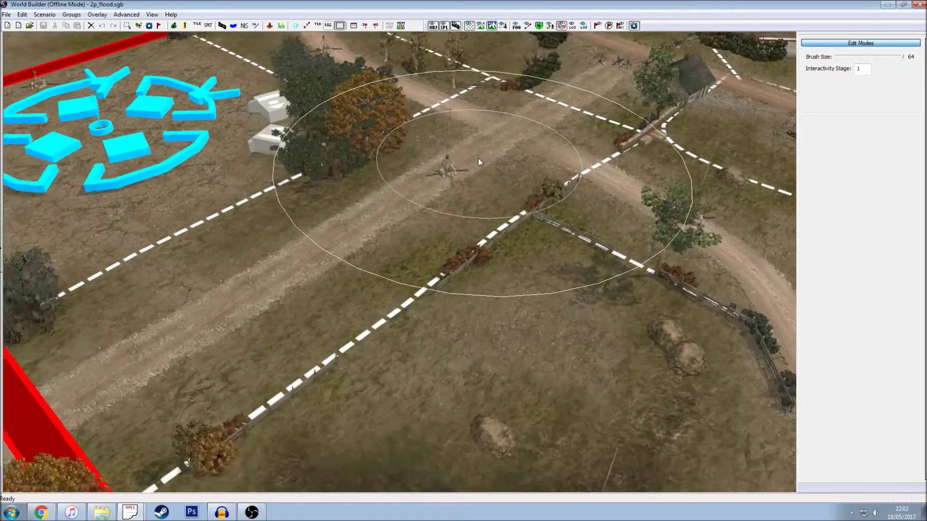
mouse_move(478, 157)
middle_down()
mouse_move(461, 193)
mouse_move(435, 208)
mouse_move(389, 210)
mouse_move(409, 210)
middle_up()
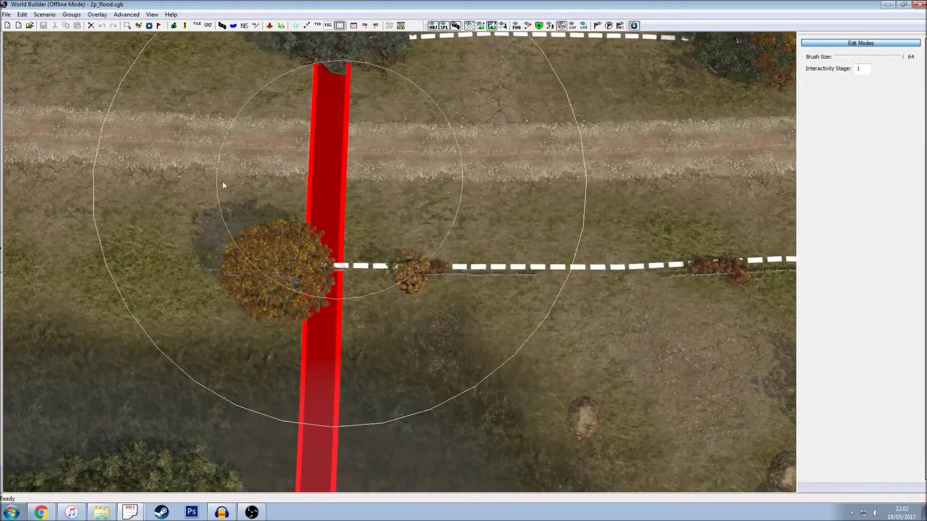
scroll(227, 201, down, 3)
key(Left)
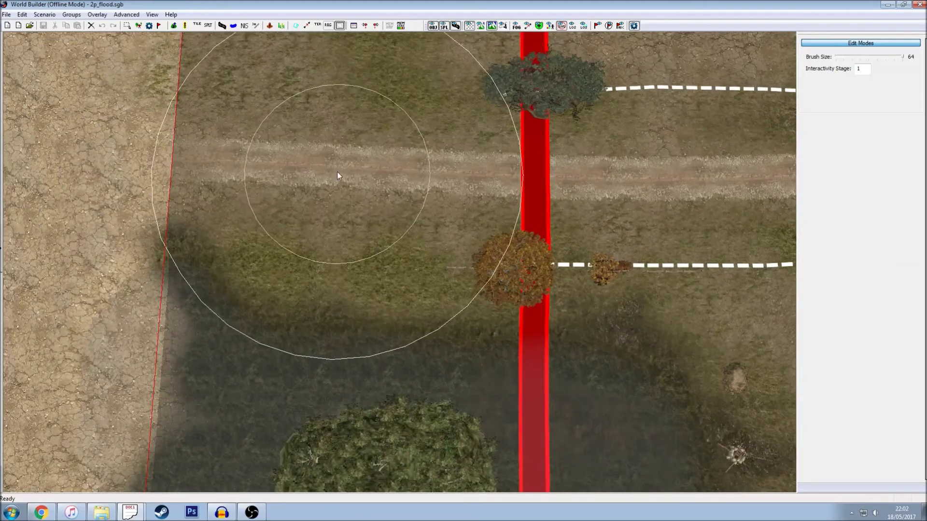
mouse_move(334, 170)
mouse_down()
mouse_move(316, 386)
mouse_move(328, 374)
mouse_up()
key(Down)
drag(326, 245, 316, 436)
- Continue the stage 1 painting outside the red boundary, past the forest and down to the map corner
middle_drag(316, 437, 318, 222)
drag(329, 227, 314, 393)
mouse_move(315, 392)
middle_down()
mouse_move(295, 279)
mouse_move(327, 242)
middle_up()
mouse_move(327, 246)
mouse_down()
mouse_move(320, 269)
mouse_move(312, 251)
mouse_move(320, 239)
mouse_move(309, 431)
mouse_up()
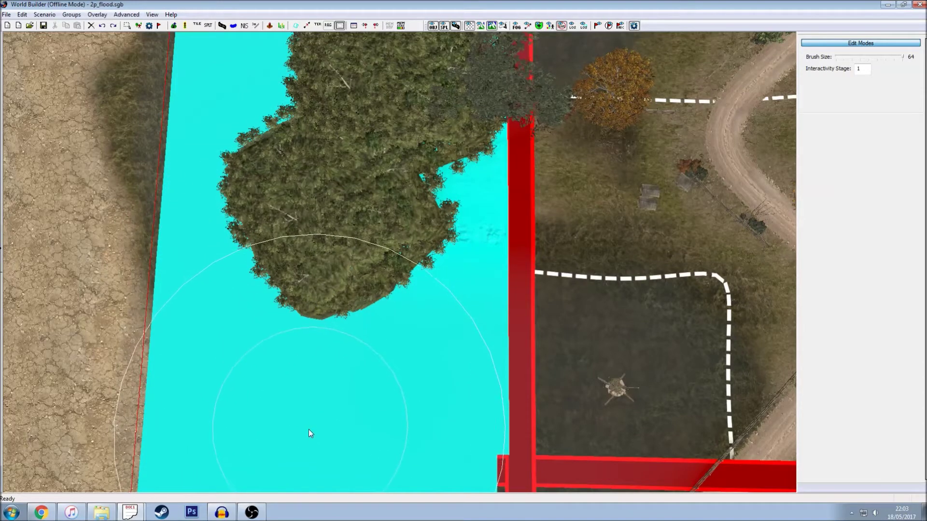
key(Down)
mouse_move(314, 314)
mouse_down()
mouse_move(306, 420)
mouse_move(285, 335)
mouse_move(288, 298)
mouse_move(279, 349)
mouse_up()
- Hide the objects covering the terrain on the adjoining side, keeping the road and boundary splines displayed
key(Down)
key(Right)
key(Up)
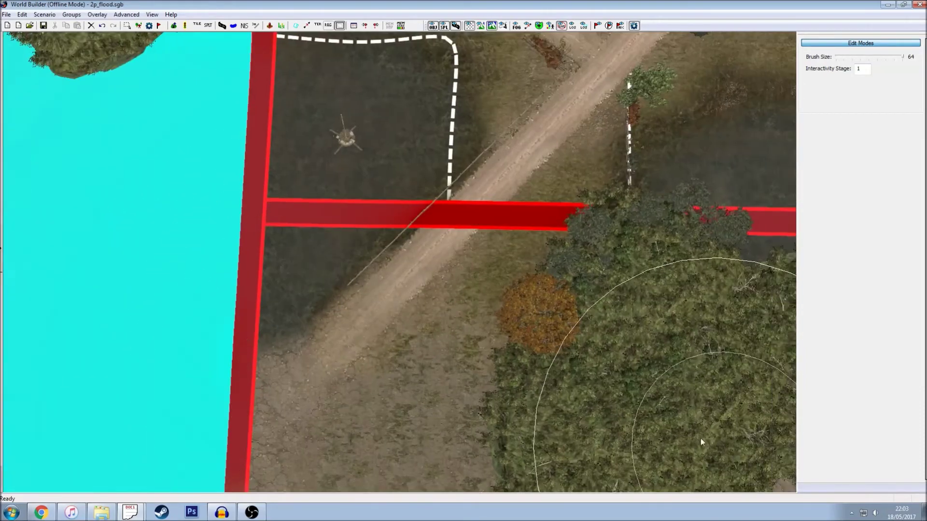
key(Down)
key(Right)
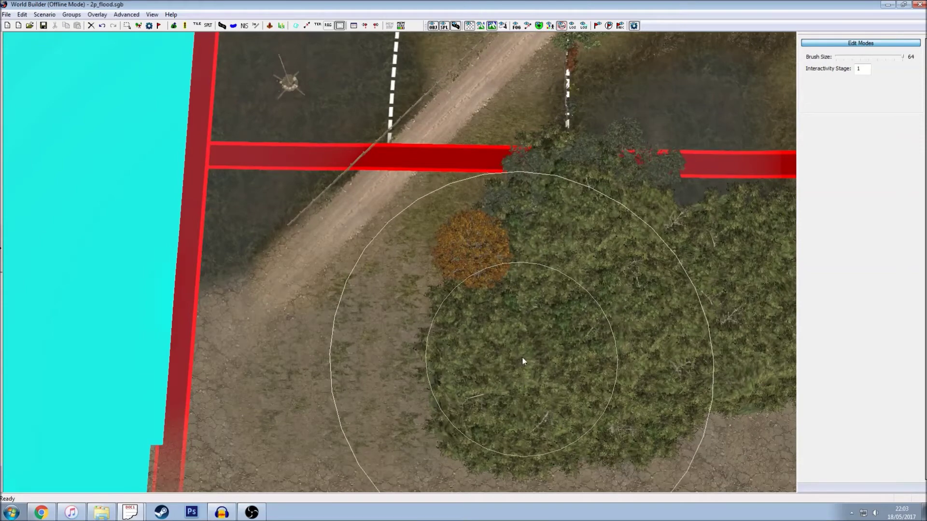
click(433, 26)
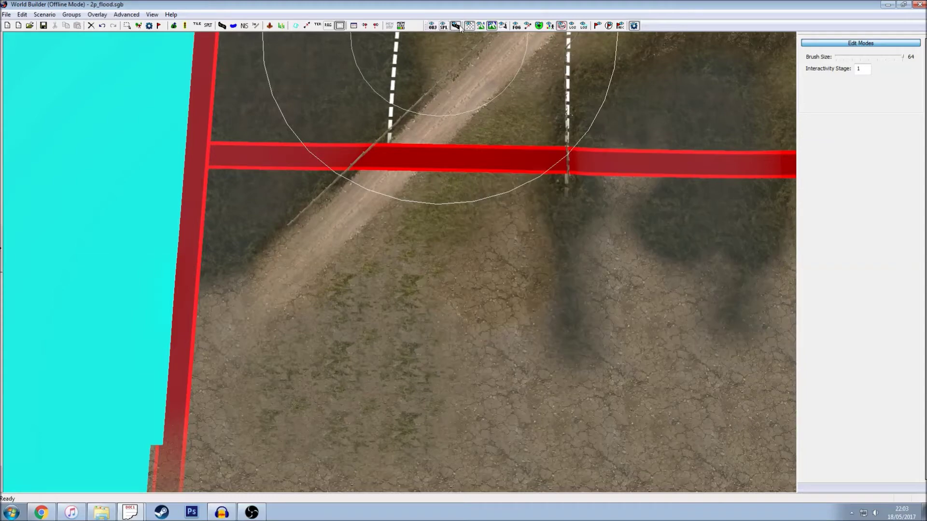
click(456, 26)
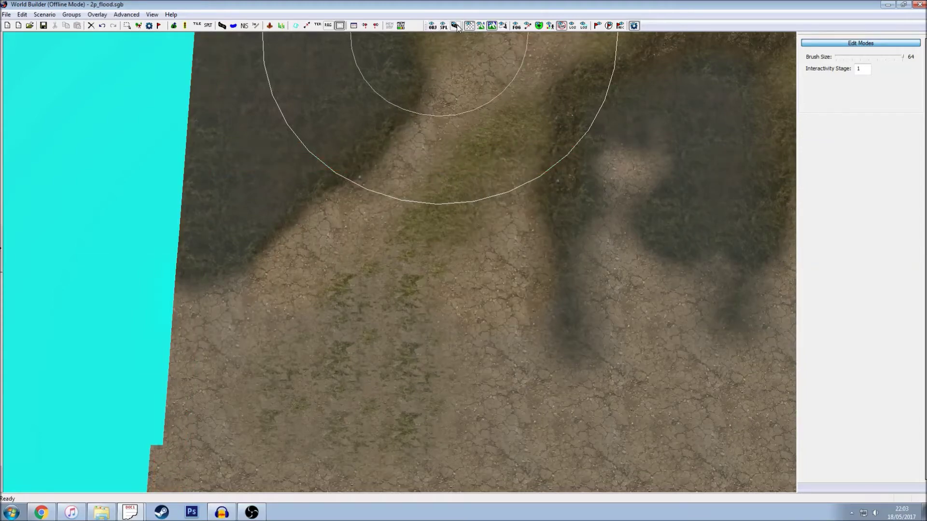
click(456, 25)
- Paint stage 1 interactivity along the adjoining side outside the red boundary, through to its far corner
mouse_move(456, 359)
mouse_down()
mouse_move(203, 356)
mouse_move(789, 365)
mouse_move(451, 348)
mouse_move(468, 366)
mouse_move(803, 366)
mouse_up()
key(Right)
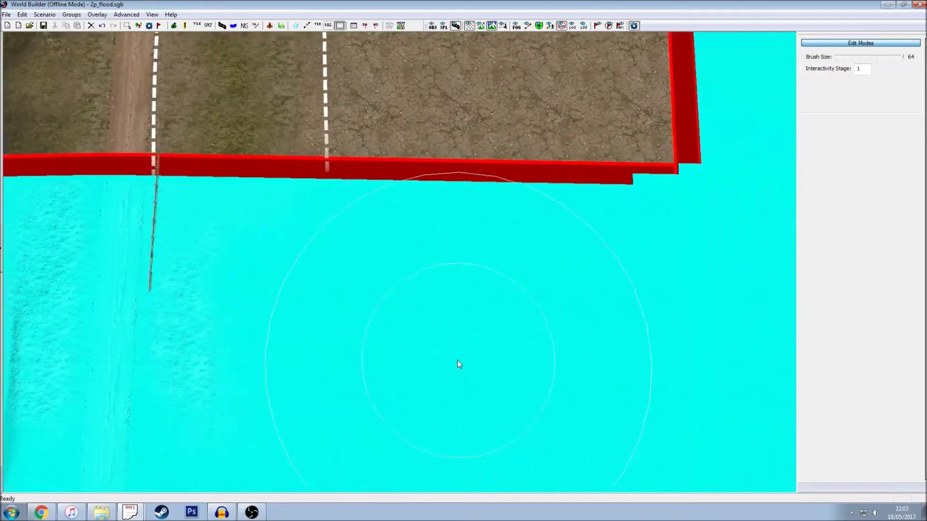
click(574, 398)
- Paint stage 1 interactivity up the third side, between the red boundary and map edge, across the first dirt road
scroll(576, 395, down, 4)
key(Down)
key(Up)
key(Up)
scroll(497, 252, up, 3)
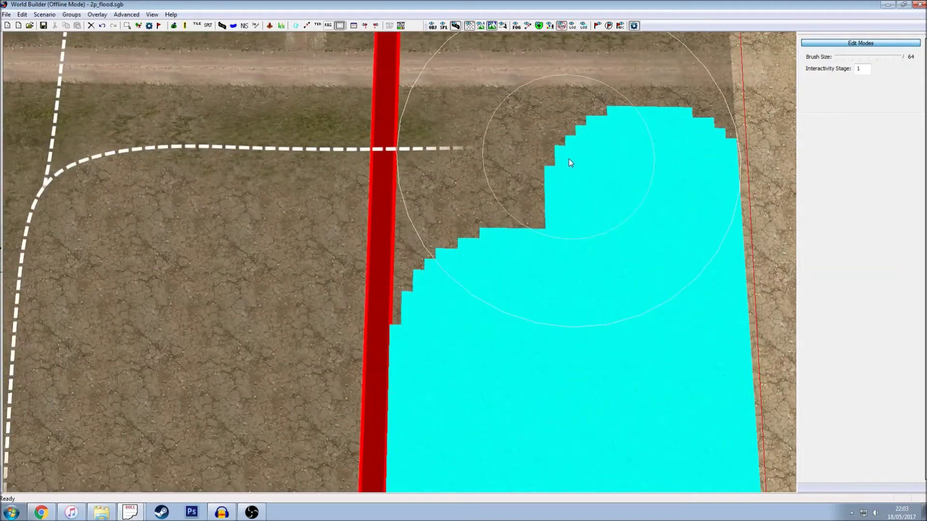
drag(568, 160, 569, 333)
key(Up)
drag(568, 159, 578, 326)
key(Up)
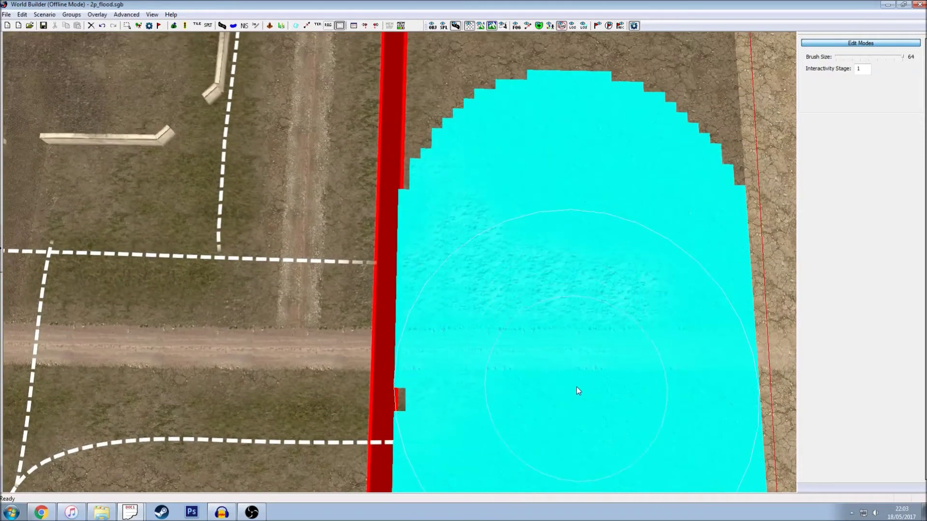
click(574, 389)
- Extend the stage 1 painting along the third side over the second dirt road that crosses the red boundary
key(Up)
key(Up)
mouse_move(583, 174)
mouse_down()
mouse_move(581, 301)
mouse_move(573, 221)
mouse_move(585, 379)
mouse_up()
key(Up)
key(Up)
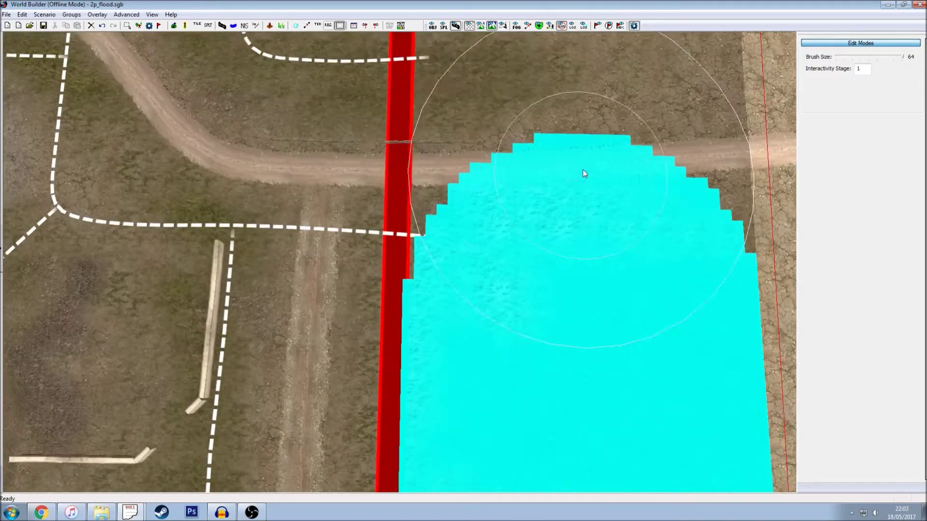
mouse_move(584, 167)
mouse_down()
mouse_move(579, 296)
mouse_move(574, 262)
mouse_up()
- Continue the stage 1 strip beyond the second dirt road toward the last corner of the third side
key(Up)
key(Up)
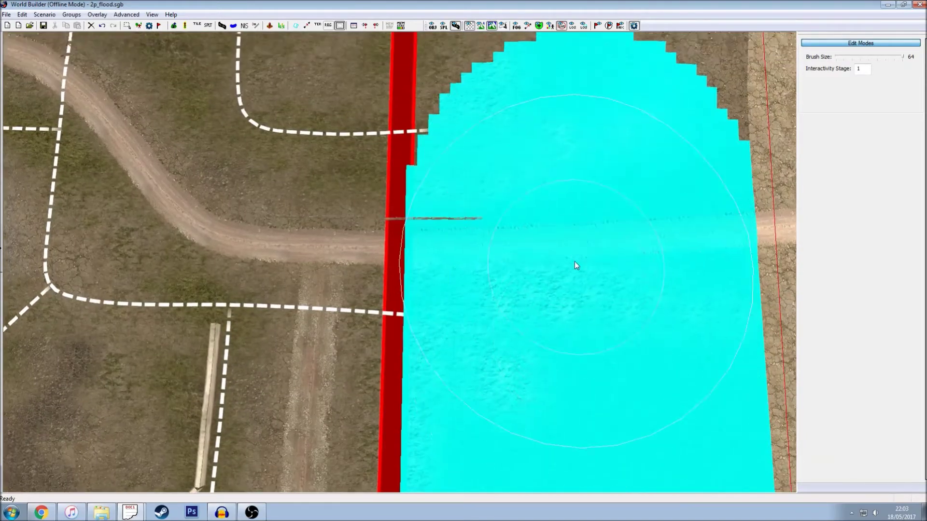
mouse_move(589, 223)
mouse_down()
mouse_move(569, 213)
mouse_move(555, 310)
mouse_move(567, 262)
mouse_up()
key(Up)
key(Up)
drag(562, 229, 558, 292)
scroll(256, 118, up, 2)
key(Up)
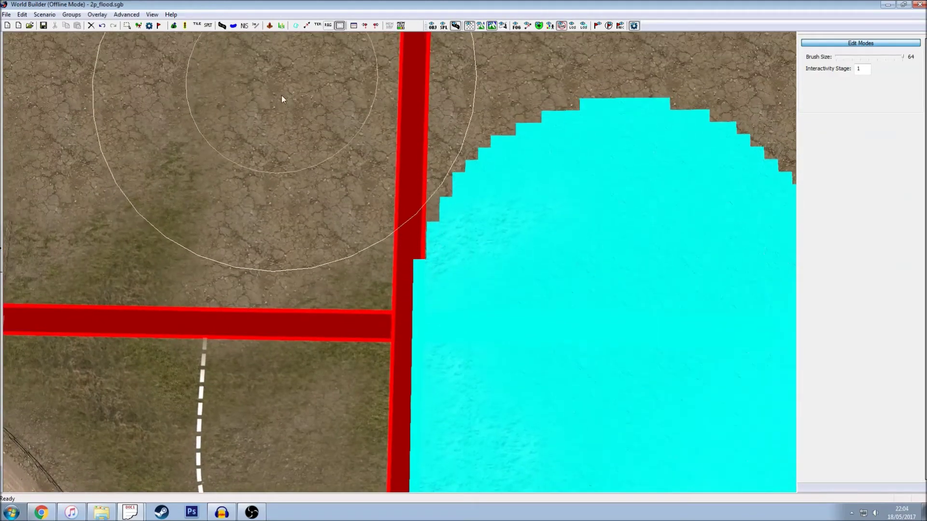
- Paint stage 1 interactivity around the red boundary's corner, filling the area out to the map corner
mouse_move(282, 115)
mouse_down()
mouse_move(426, 120)
mouse_move(501, 168)
mouse_up()
key(Up)
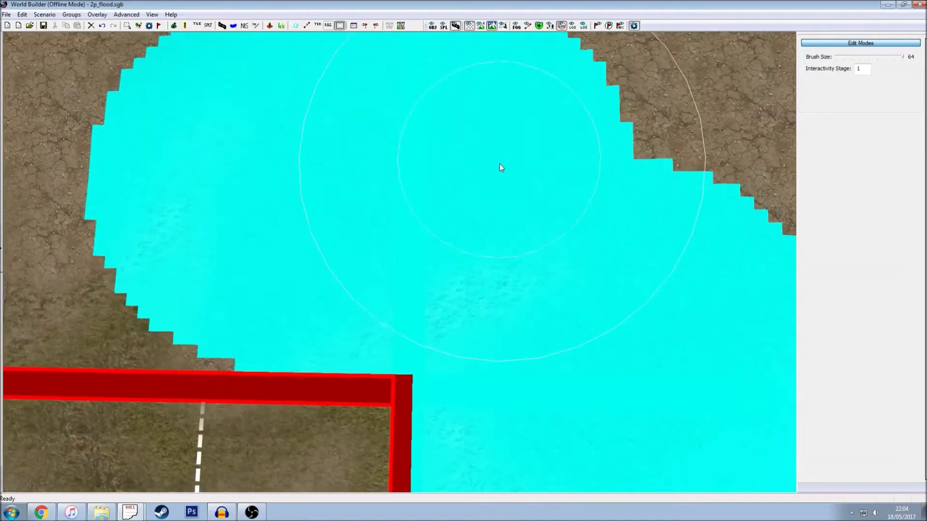
key(Right)
mouse_move(466, 135)
mouse_down()
mouse_move(596, 187)
mouse_move(482, 205)
mouse_up()
key(Left)
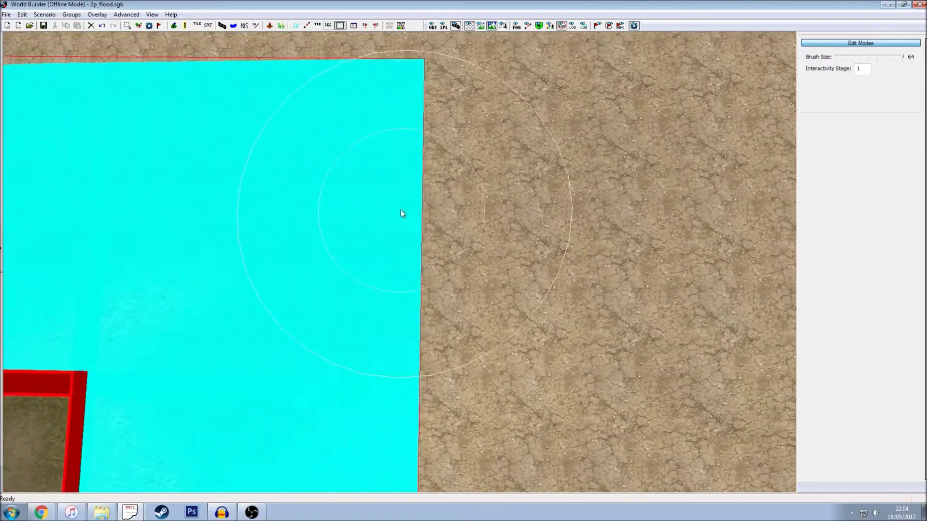
- Paint stage 1 interactivity from the finished corner along the fourth side, between the red boundary and the map edge
key(Left)
scroll(290, 193, up, 2)
drag(283, 162, 436, 166)
key(Left)
key(Left)
mouse_move(193, 155)
mouse_down()
mouse_move(289, 166)
mouse_move(372, 155)
mouse_up()
key(Left)
mouse_move(209, 153)
mouse_down()
mouse_move(283, 163)
mouse_move(363, 155)
mouse_up()
key(Left)
key(Left)
key(Left)
mouse_move(202, 141)
mouse_down()
mouse_move(377, 156)
mouse_move(406, 155)
mouse_move(241, 145)
mouse_move(403, 147)
mouse_up()
- Continue the stage 1 strip along the fourth side until it reaches the last map corner
key(Left)
key(Left)
key(Left)
key(Left)
drag(240, 145, 357, 152)
key(Left)
key(Left)
mouse_move(251, 145)
mouse_down()
mouse_move(291, 148)
mouse_move(133, 168)
mouse_move(161, 189)
mouse_up()
- Fill the unpainted terrain below the last corner with stage 1 to join the strip painted along the first side
key(Down)
key(Down)
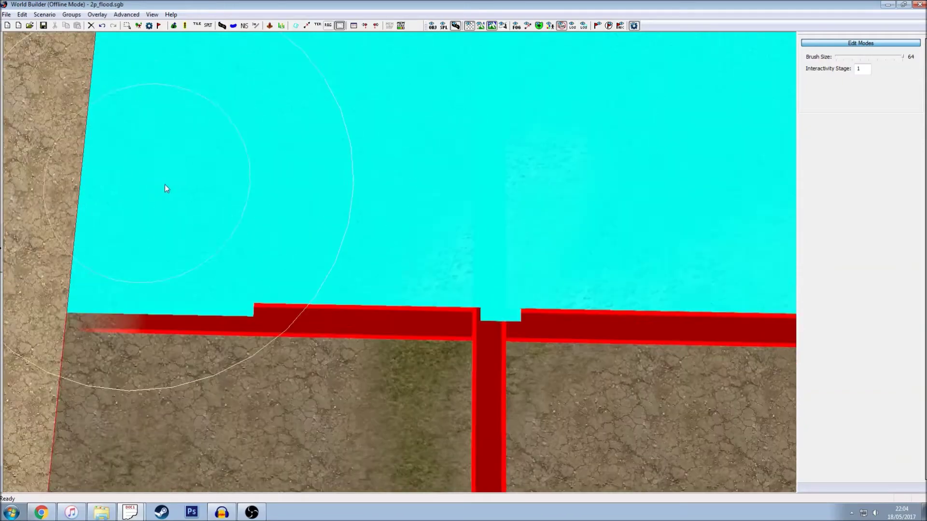
mouse_move(218, 168)
mouse_down()
mouse_move(274, 172)
mouse_move(271, 252)
mouse_move(285, 186)
mouse_move(265, 358)
mouse_up()
key(Down)
key(Down)
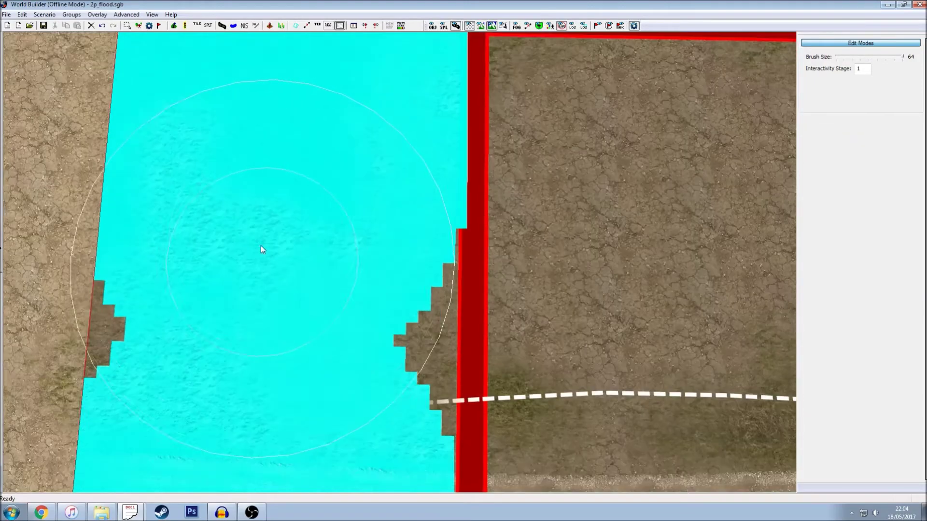
drag(269, 224, 253, 381)
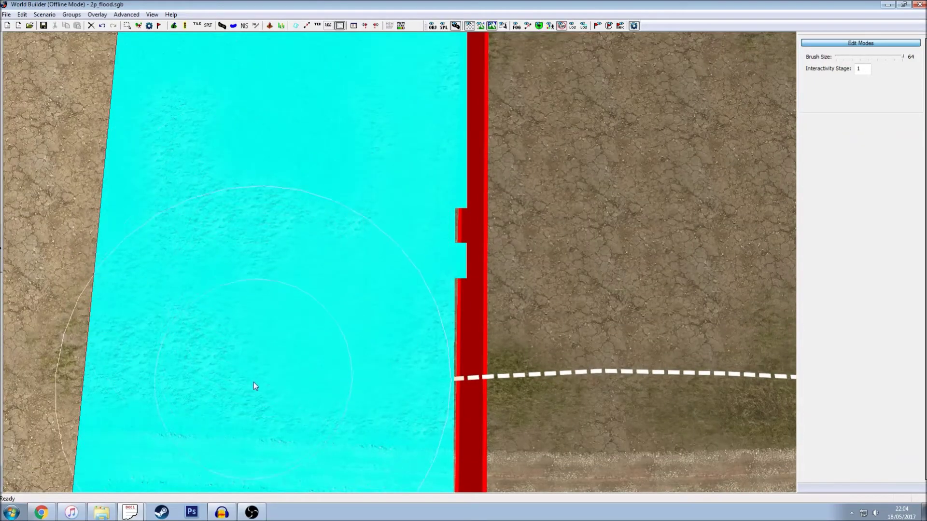
- Set the interactivity stage to 0 and brush size to 8, and erase the stage 1 patches overlapping the red boundary near the corner
key(Up)
key(Up)
key(Up)
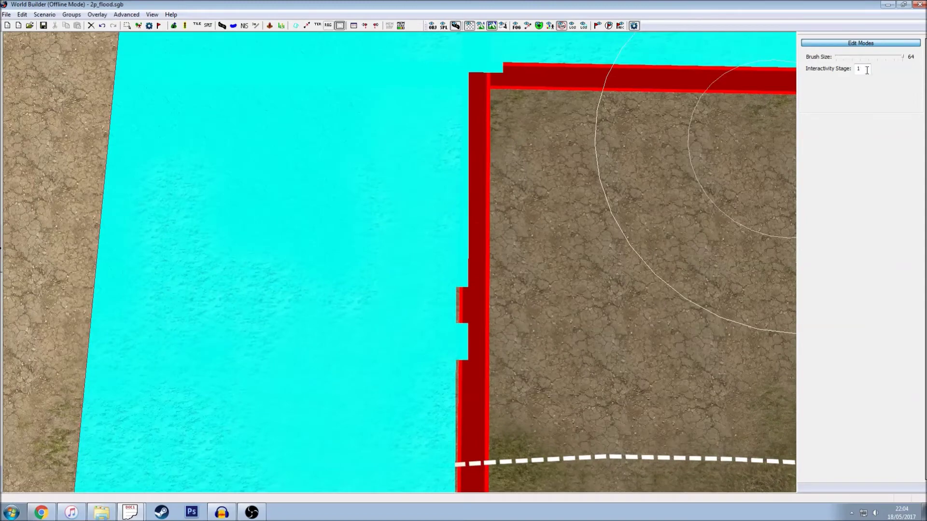
text(0)
click(841, 57)
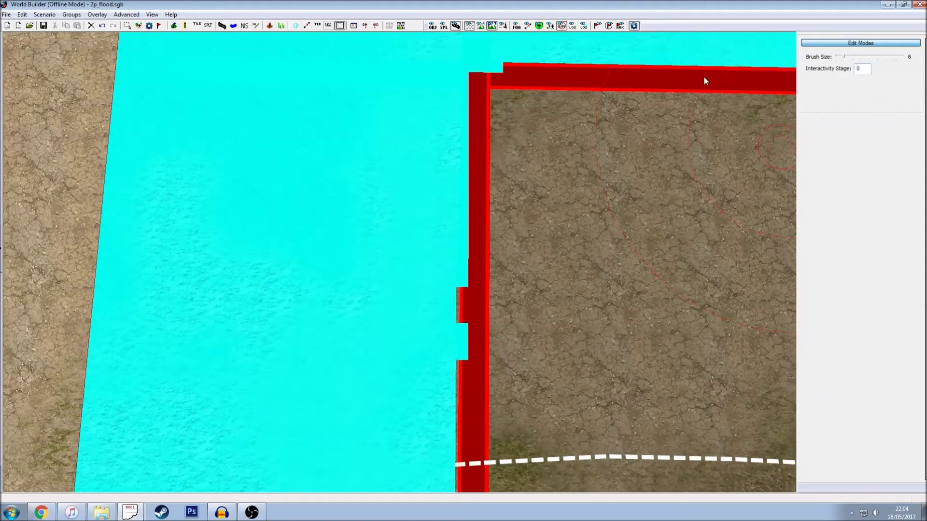
scroll(521, 158, up, 2)
key(Down)
key(Down)
click(497, 322)
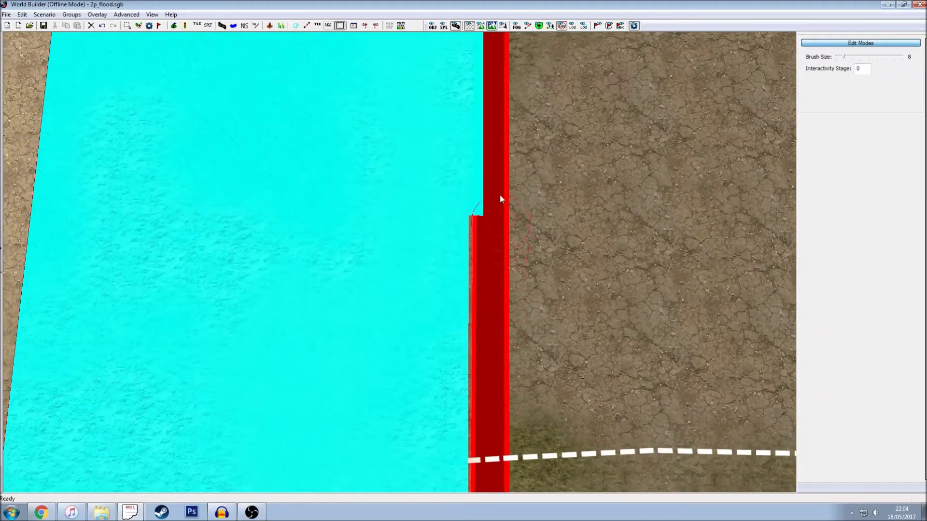
key(Up)
mouse_move(503, 167)
mouse_down()
mouse_move(497, 214)
mouse_move(499, 124)
mouse_up()
- Examine the whole map to check that stage 1 surrounds the red boundary on all four sides
scroll(598, 273, down, 10)
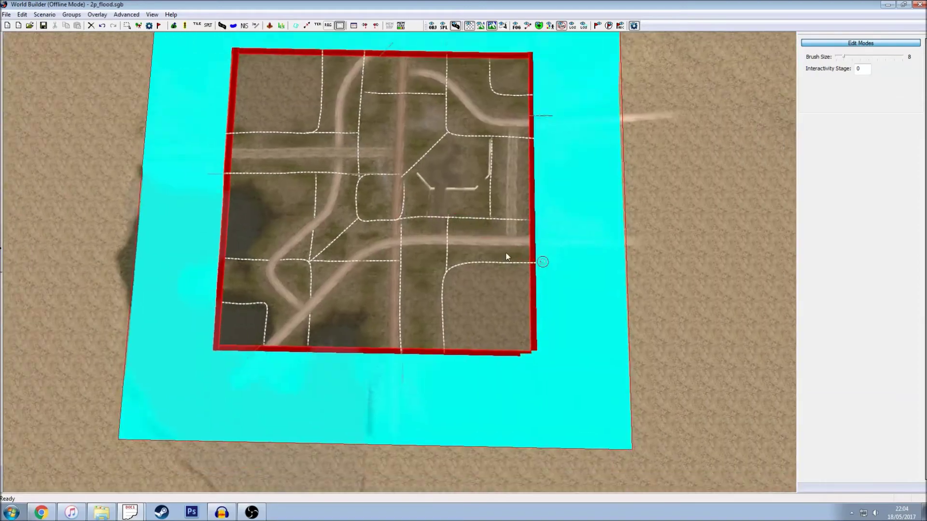
key(Right)
key(Left)
key(Up)
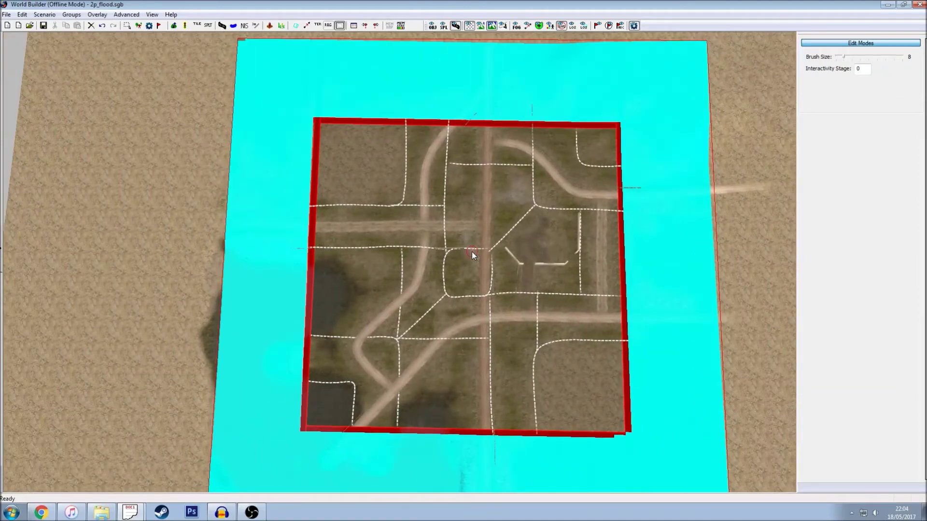
key(Right)
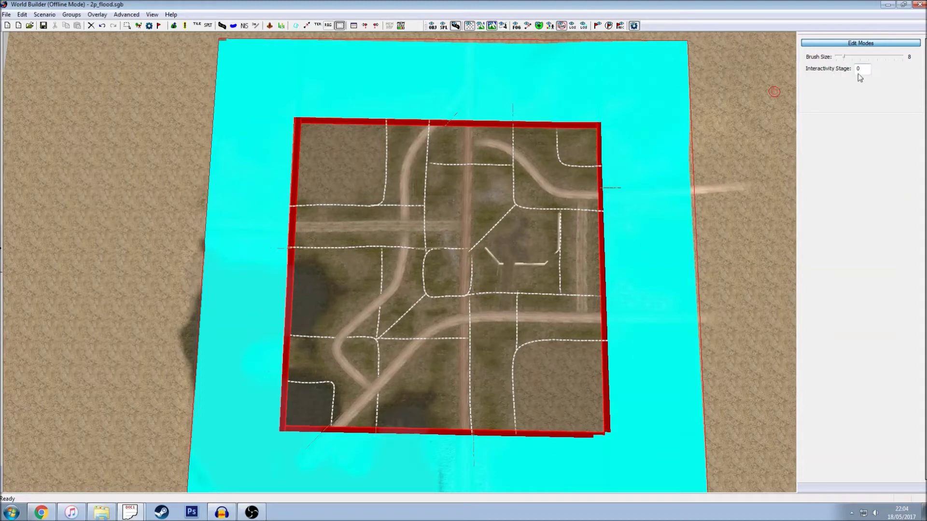
text(1)
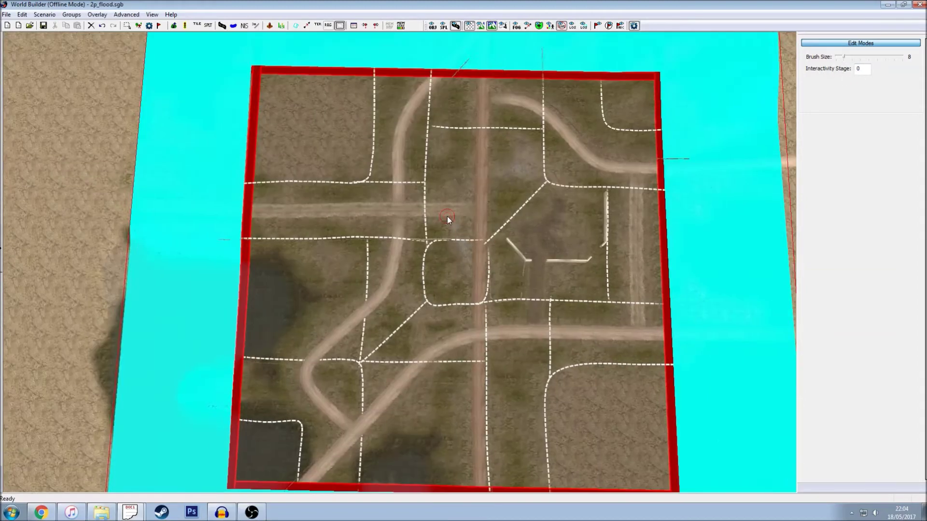
key(Right)
key(Down)
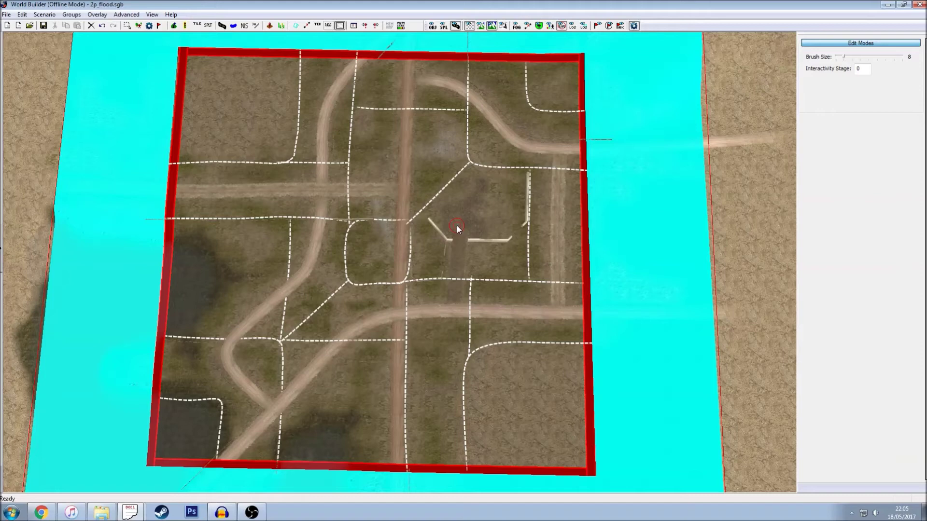
- Show the map's objects and splats, and turn off the interactivity overlay
click(432, 27)
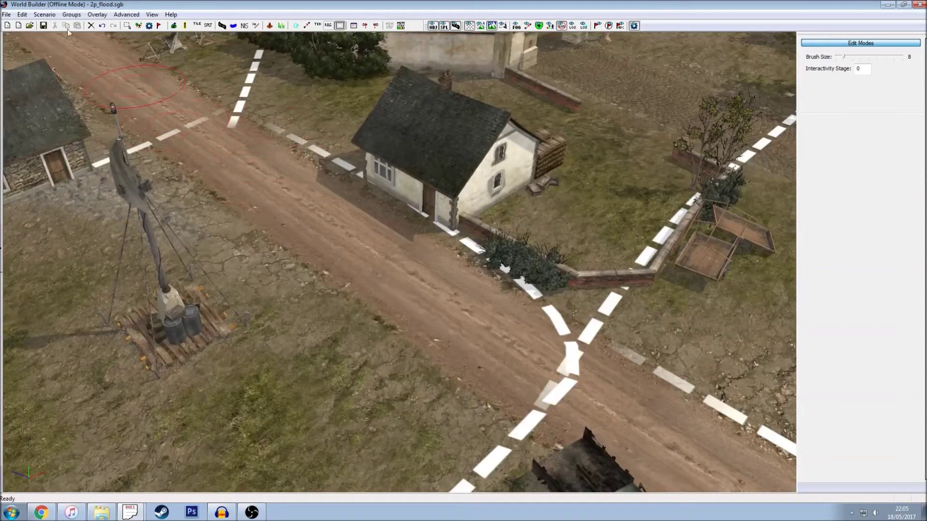
click(103, 15)
click(128, 46)
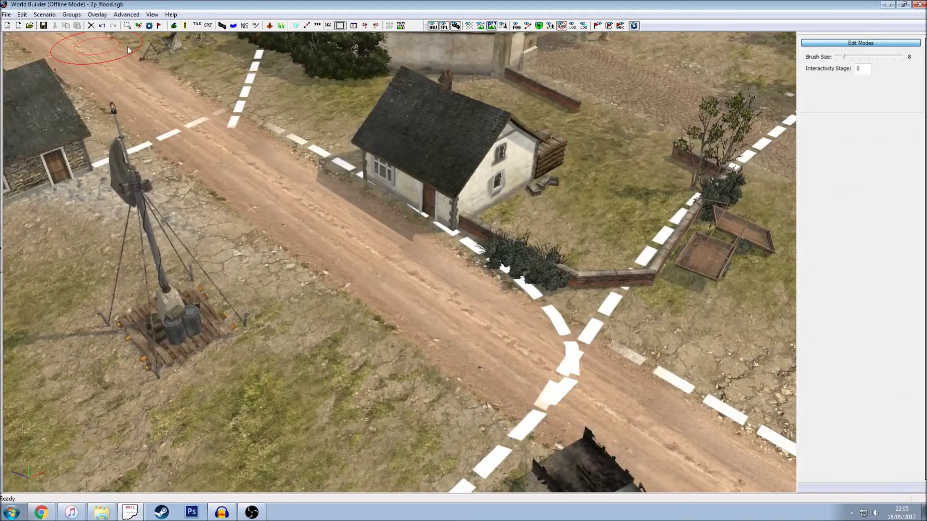
- Switch from interactivity painting to object placement mode
middle_drag(439, 164, 143, 73)
click(138, 25)
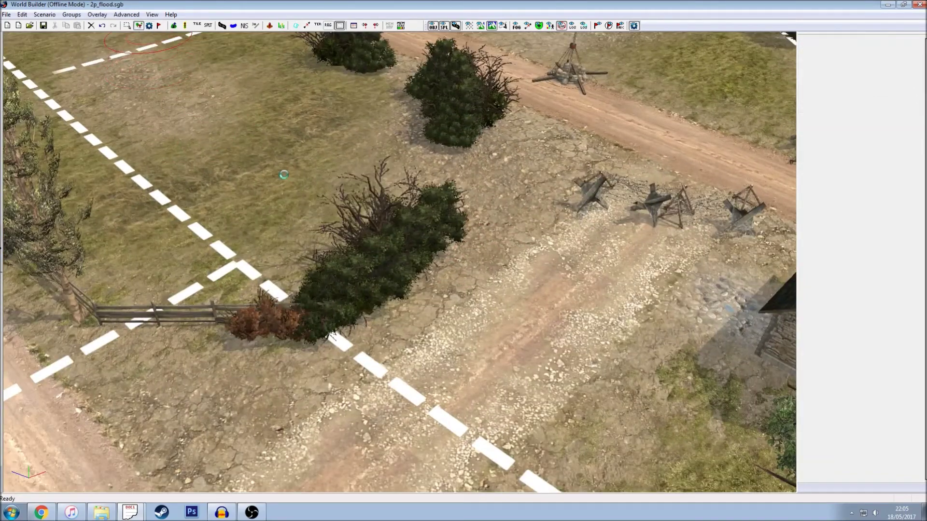
key(Left)
key(Up)
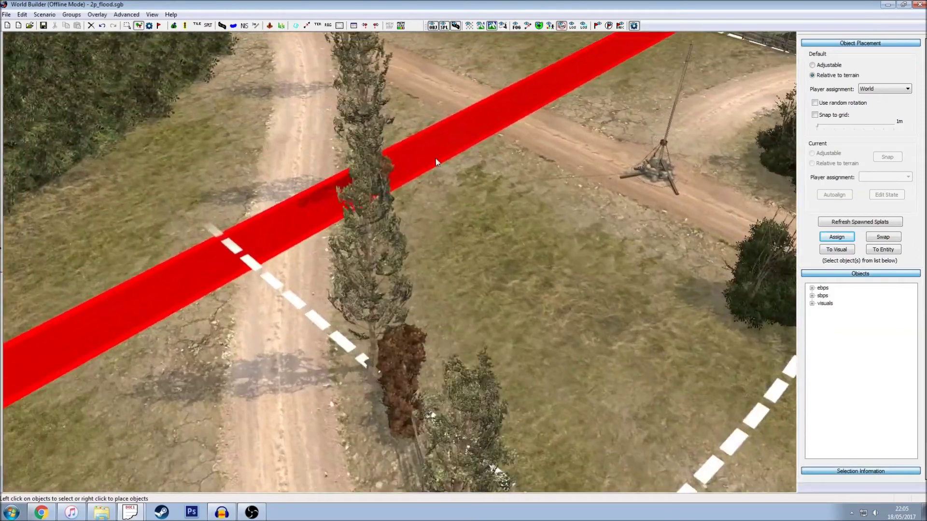
middle_drag(435, 159, 427, 145)
click(139, 25)
- Examine the terrain and objects along the red boundary and the territory lines inside the playable area
key(Right)
key(Up)
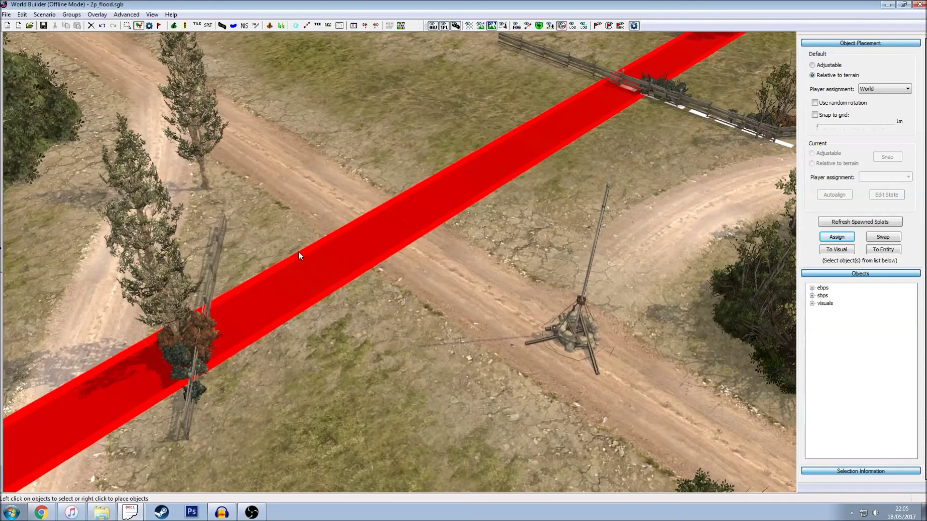
scroll(298, 256, down, 1)
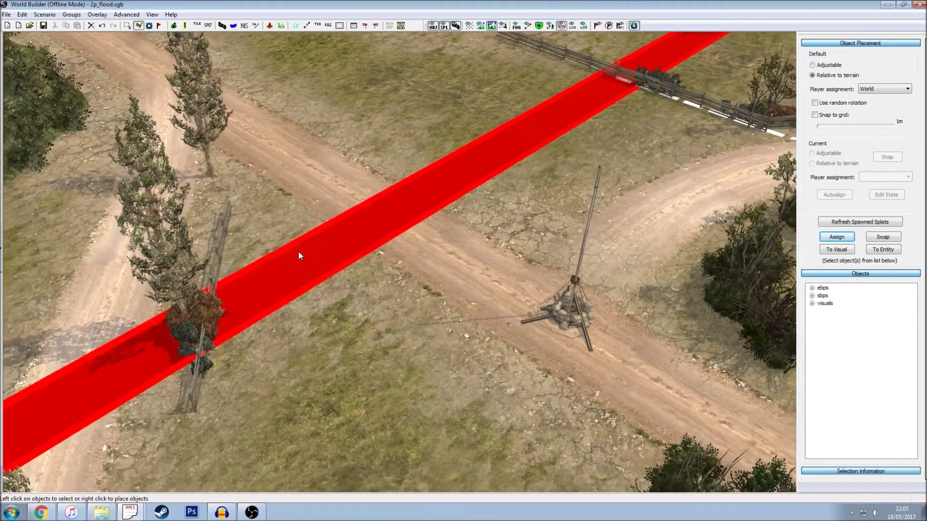
key(Down)
key(Left)
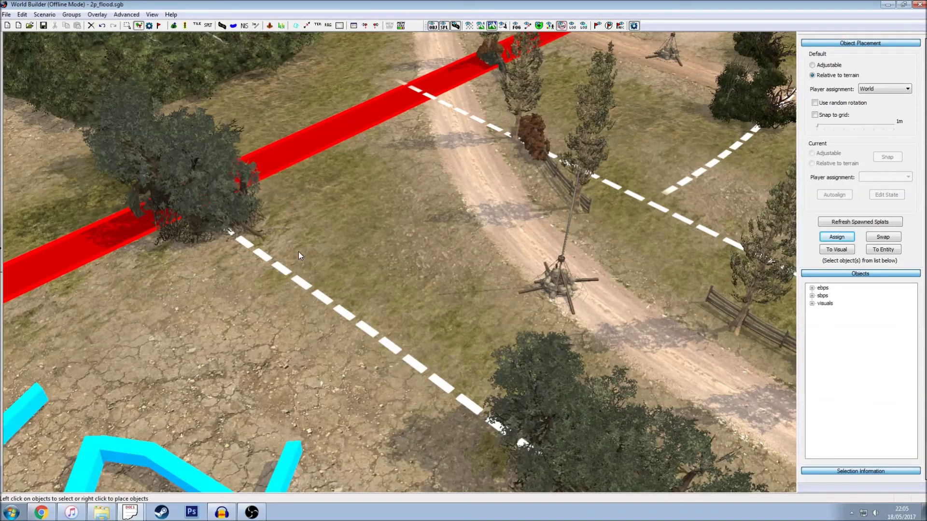
key(Down)
key(Right)
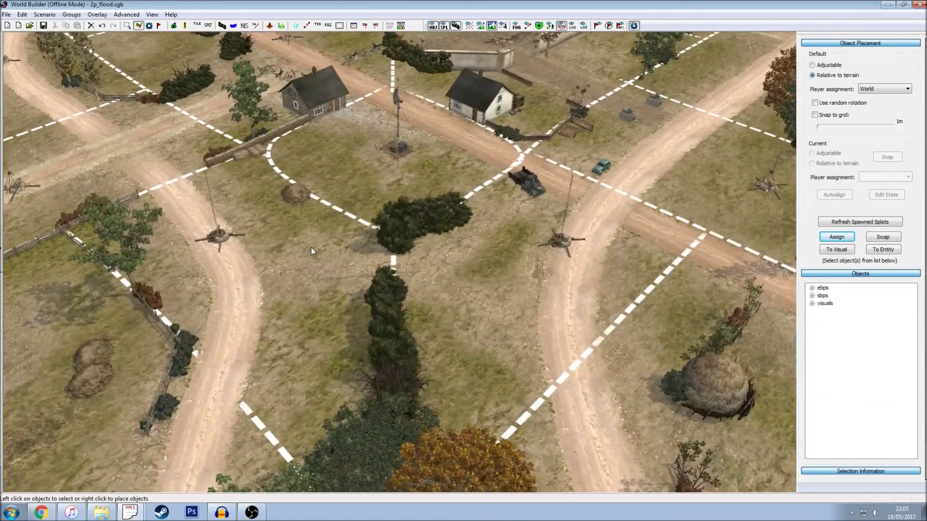